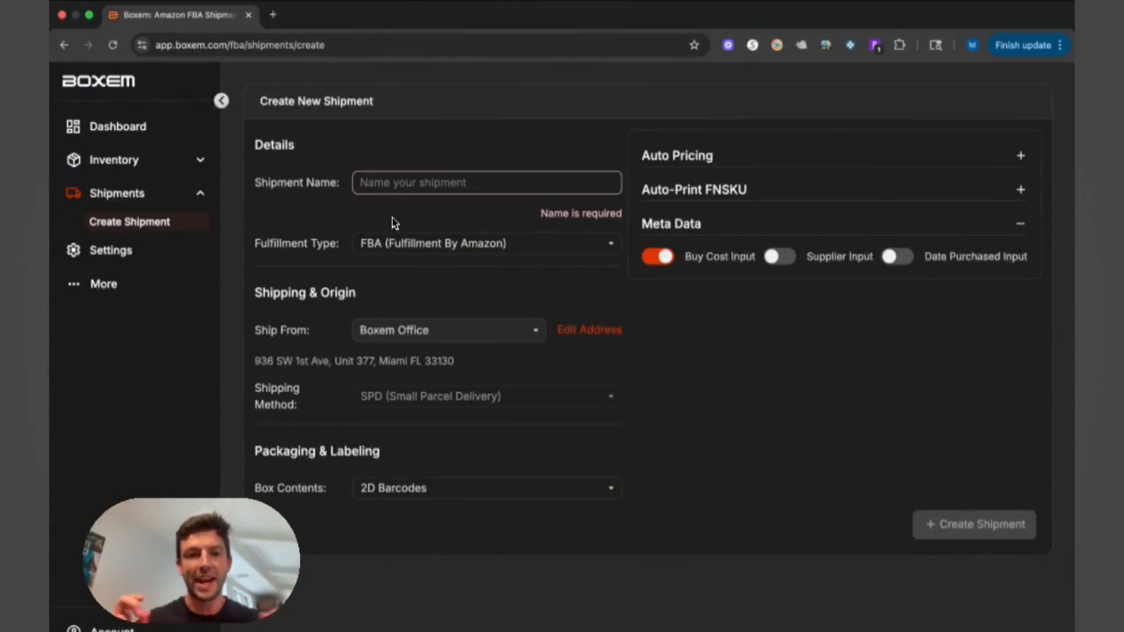
- Name the new shipment TestFastShipment
left_click(389, 182)
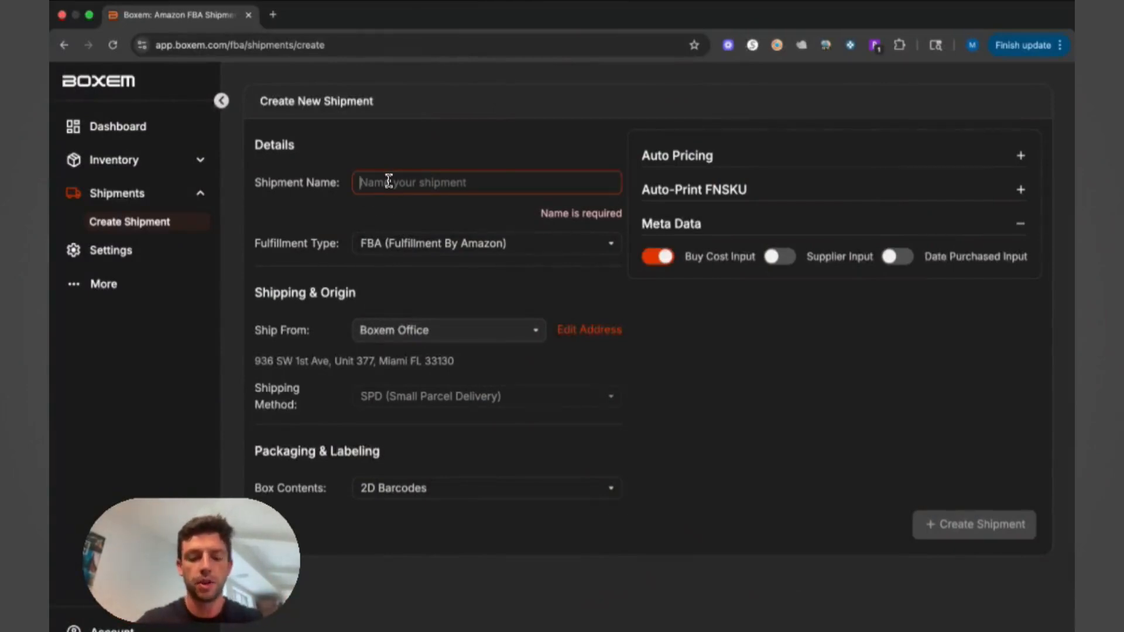
type("Test")
type("FirstShipemn")
key("BackSpace")
type("ment")
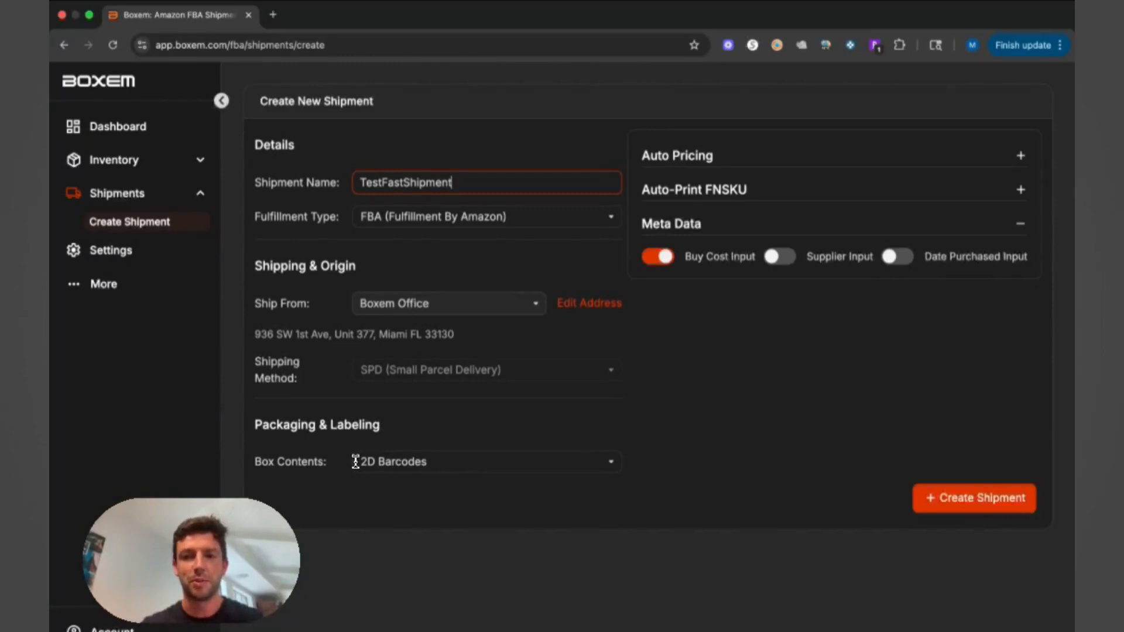
- Enable the supplier and date purchased inputs in the meta data options, and create the shipment
left_click(780, 256)
left_click(896, 259)
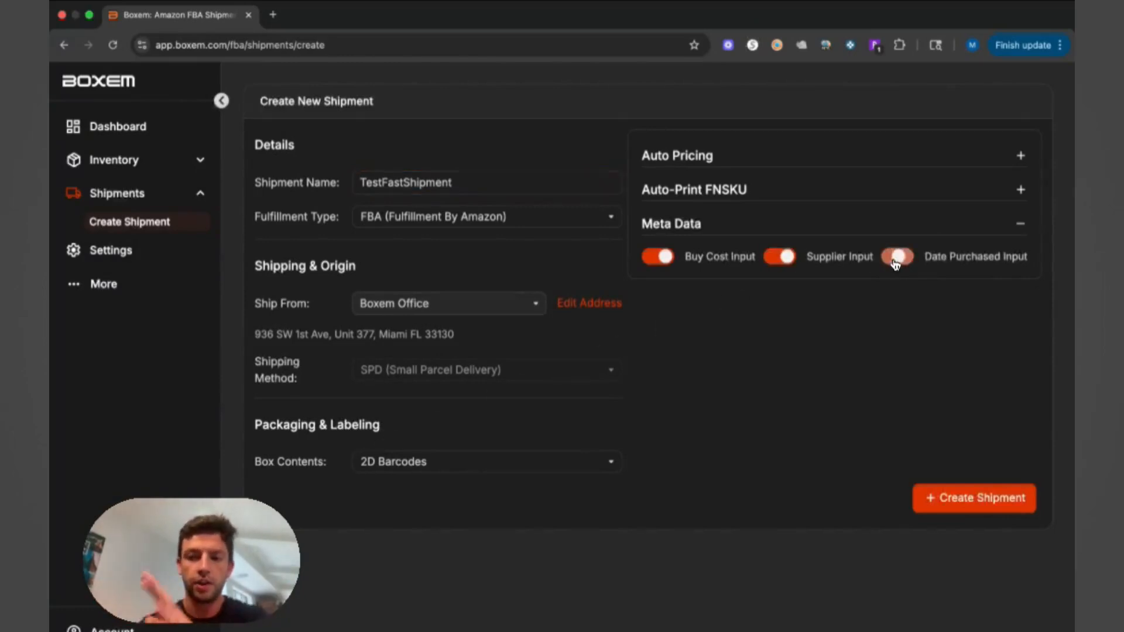
left_click(979, 498)
left_click(427, 476)
left_click(673, 476)
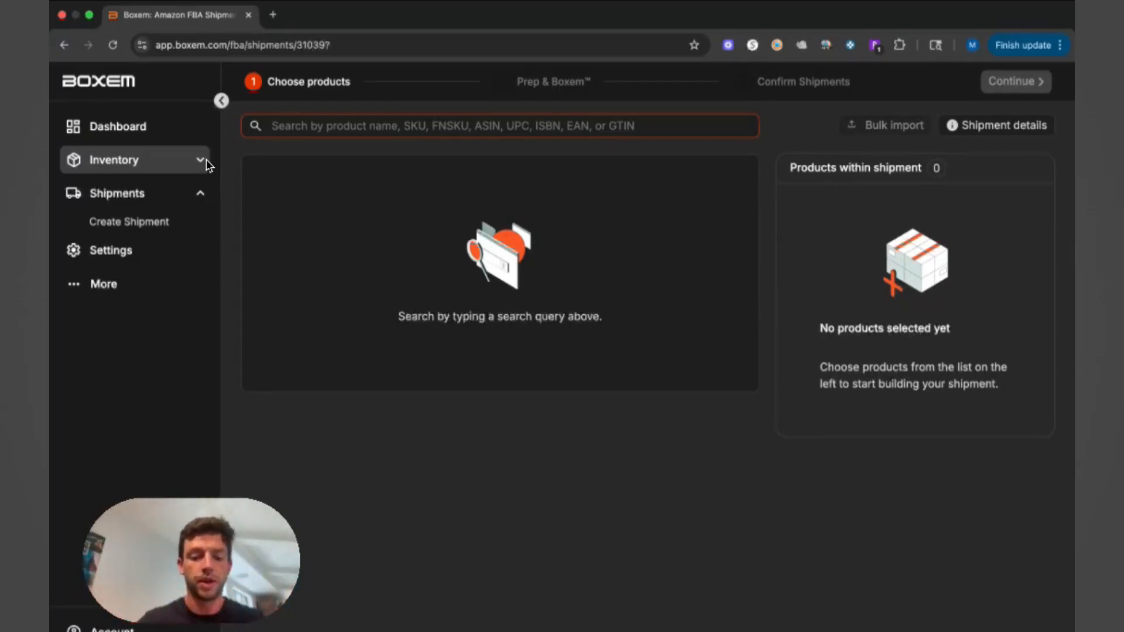
- Search the products for "stafford" and enter quantity 10 and a $13 buy cost for the 3-Pack crew-neck T-shirt
type("stafford")
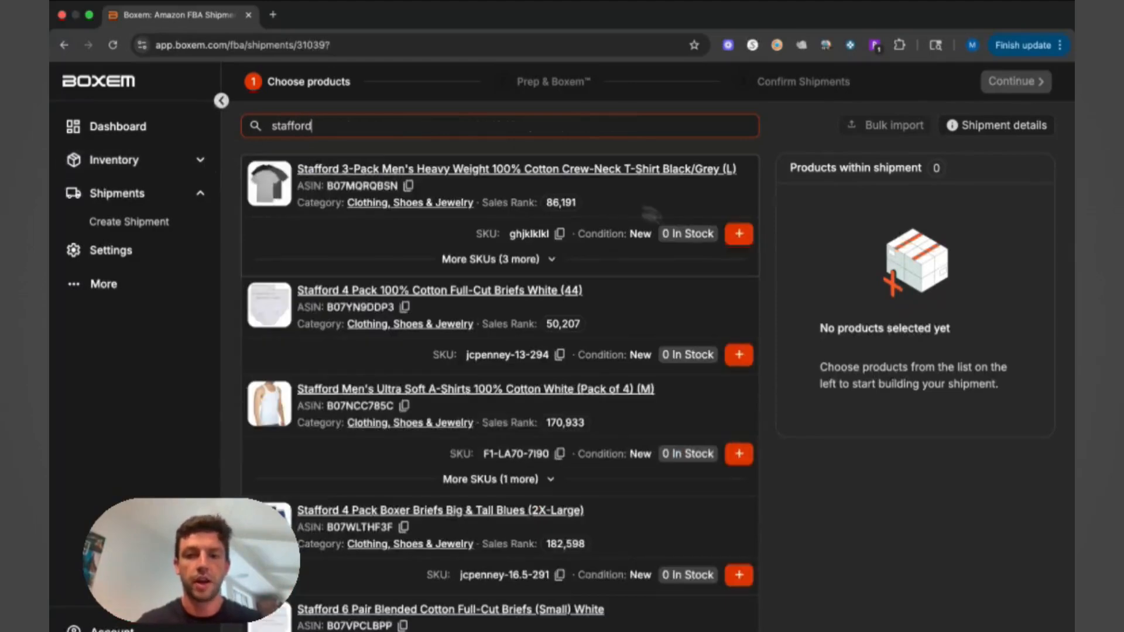
left_click(735, 235)
left_click(696, 358)
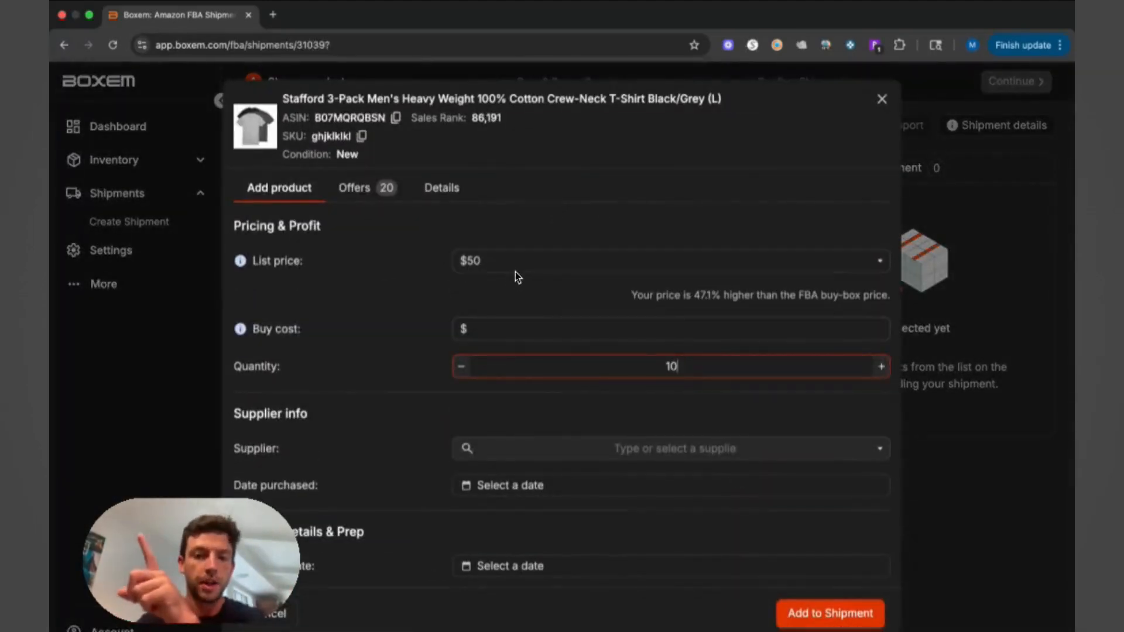
left_click(587, 333)
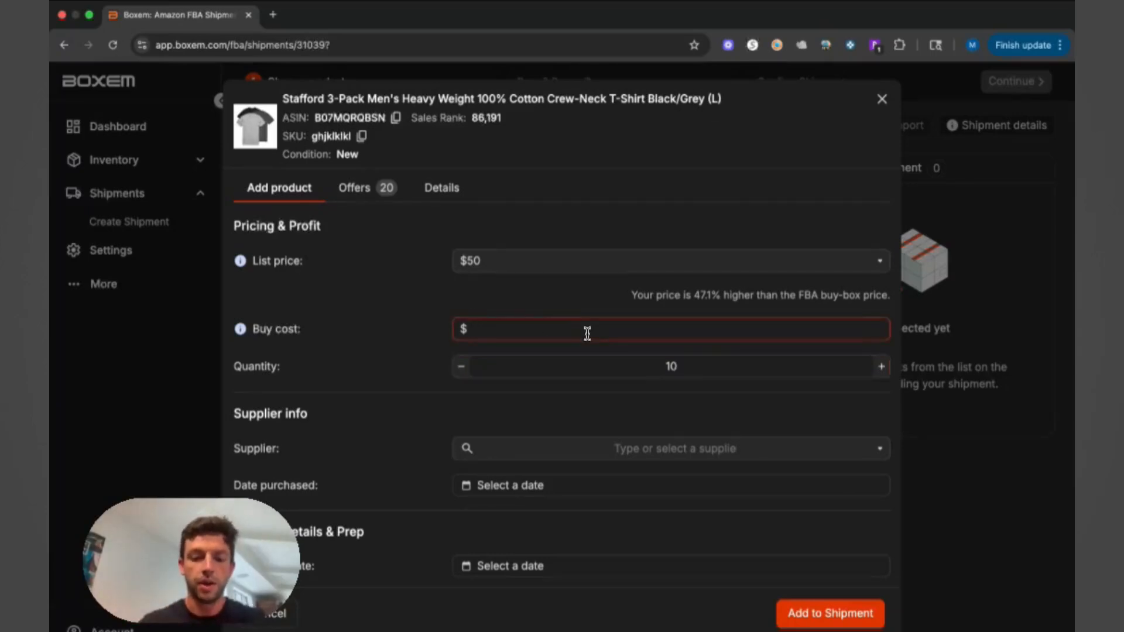
- Set the T-shirt's supplier to jc penney and its purchase date to 6/2/2025, and add it to the shipment
left_click(458, 448)
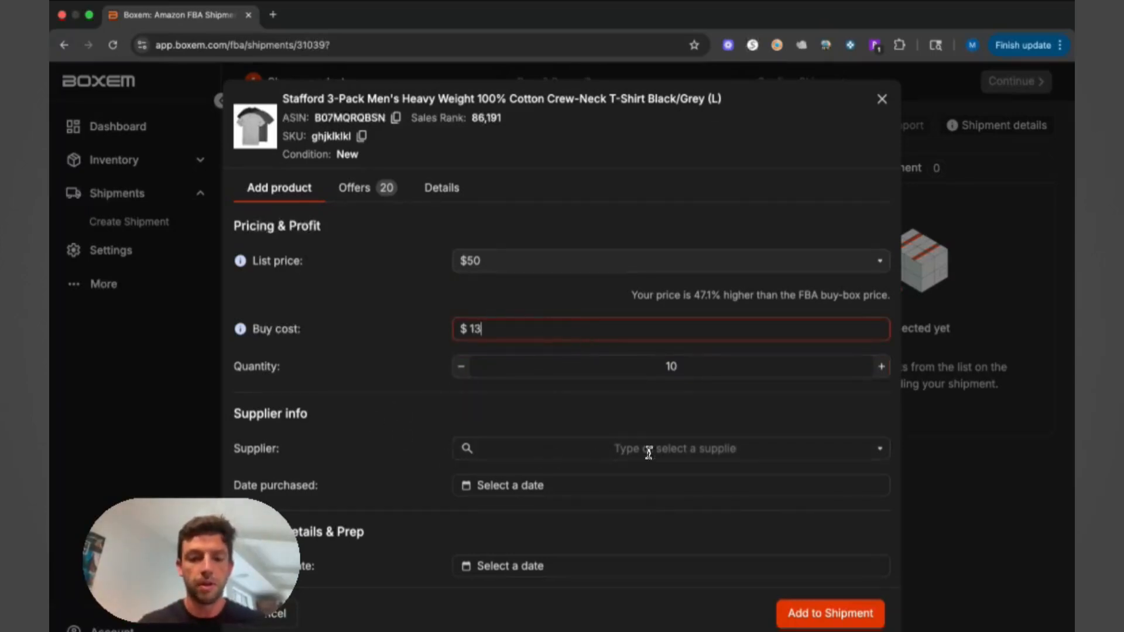
left_click(756, 481)
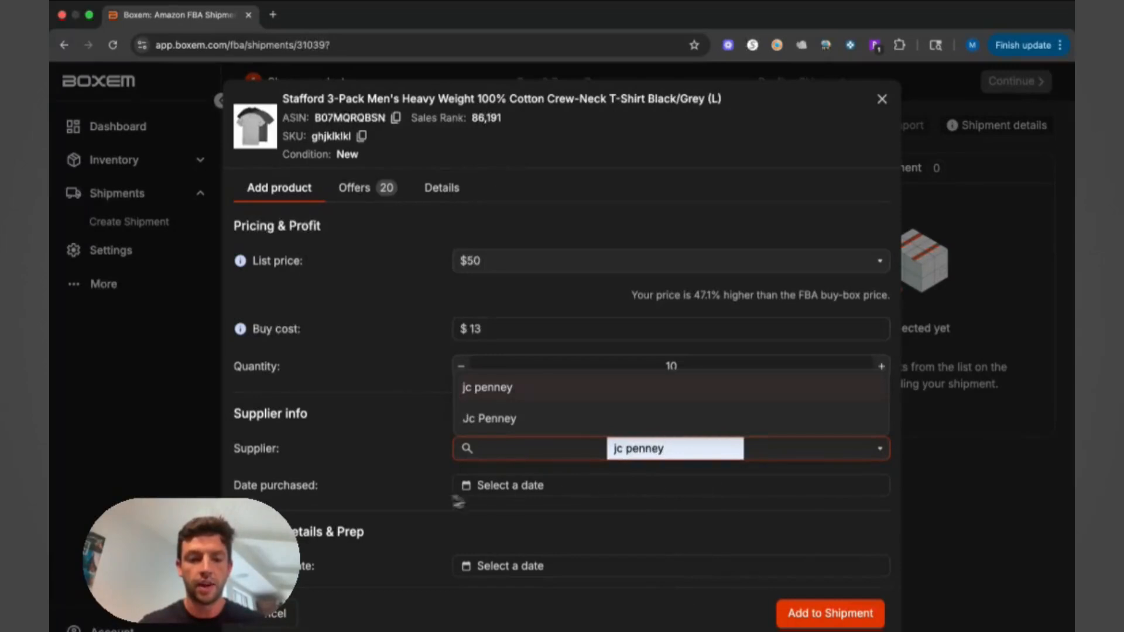
left_click(509, 502)
left_click(484, 361)
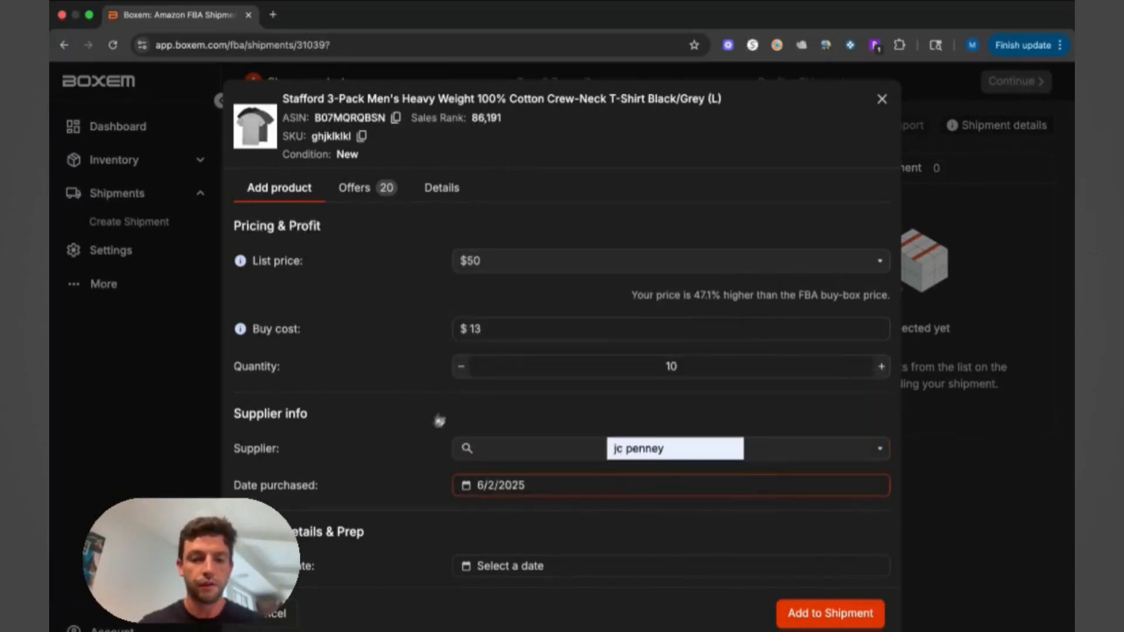
scroll(422, 436, "down", 2)
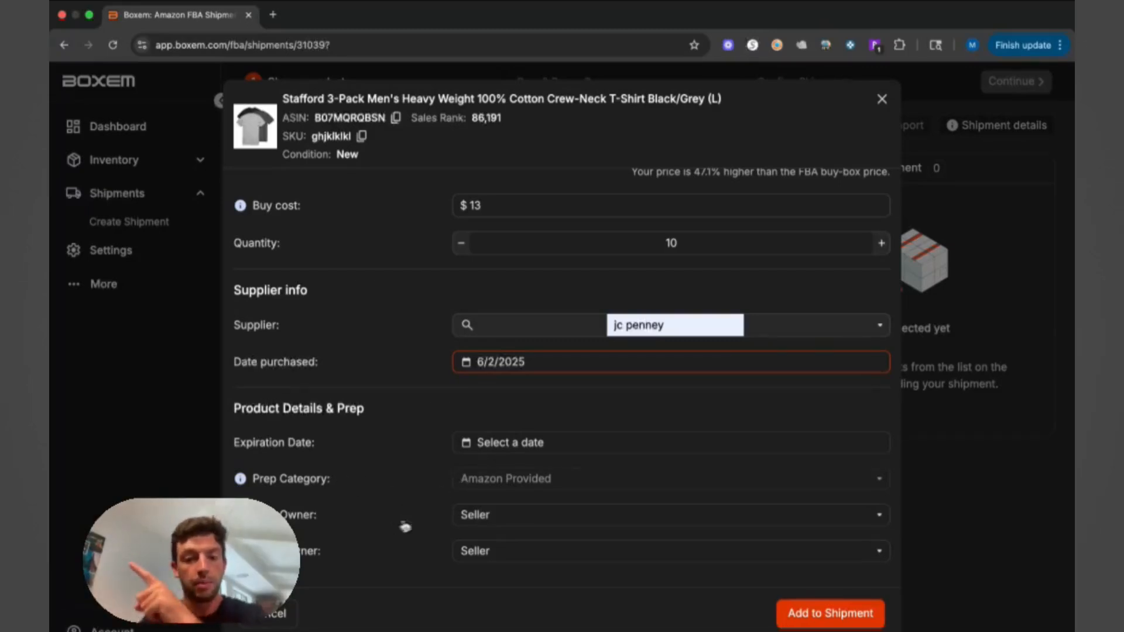
left_click(870, 616)
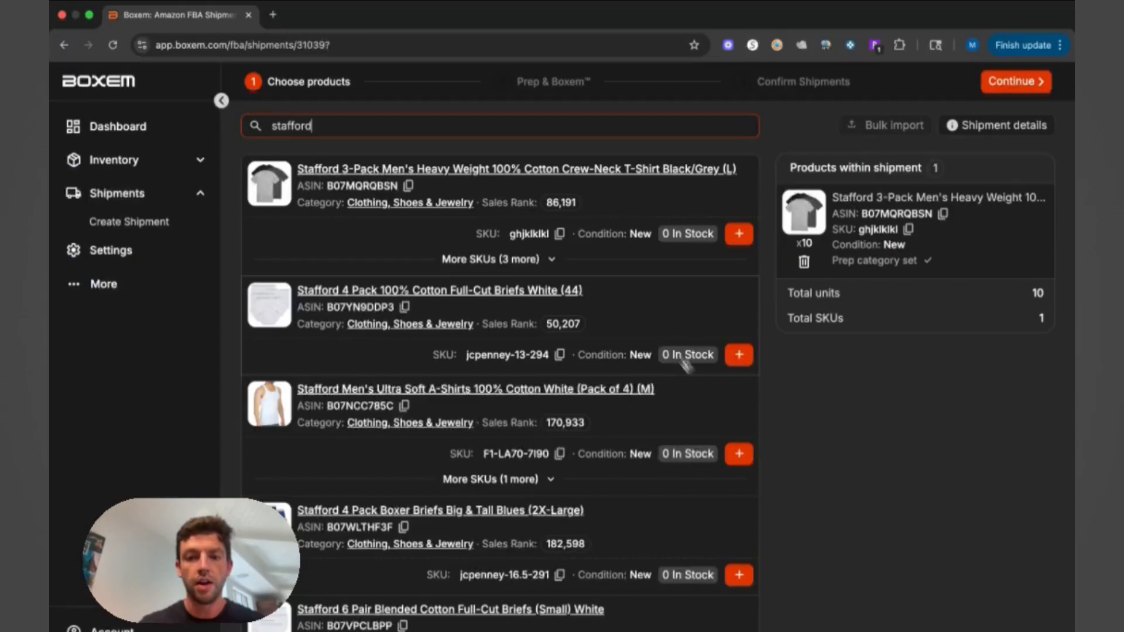
- Enter quantity 10, purchase date 6/2/2025 and supplier jc penney for the Stafford 4 Pack full-cut briefs
left_click(738, 355)
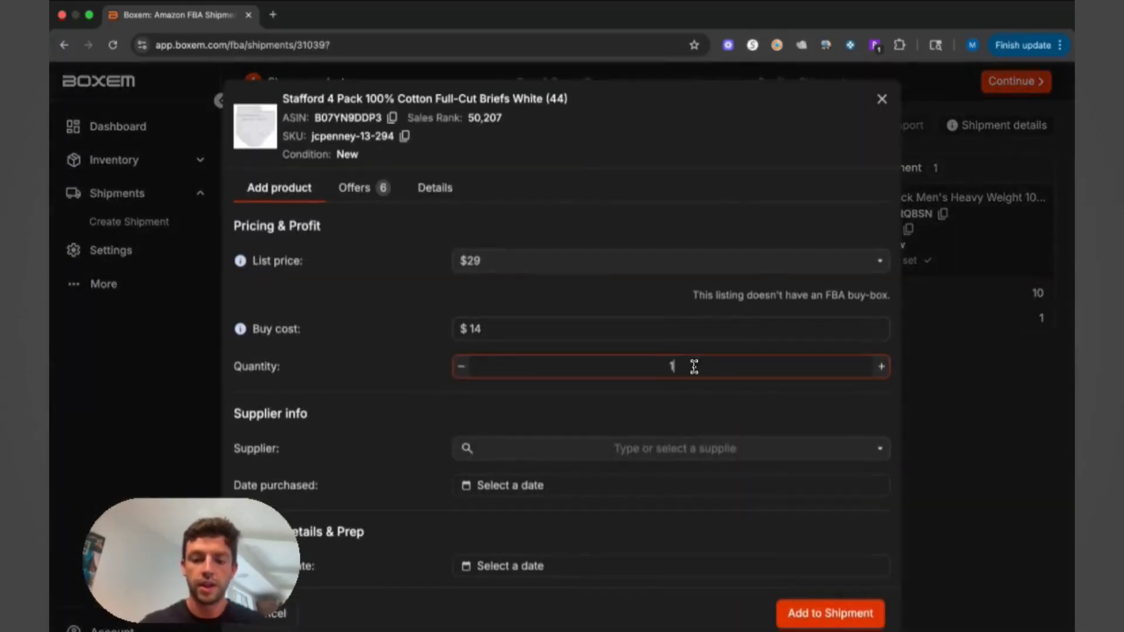
scroll(693, 367, "down", 3)
left_click(535, 364)
left_click(488, 471)
left_click(676, 326)
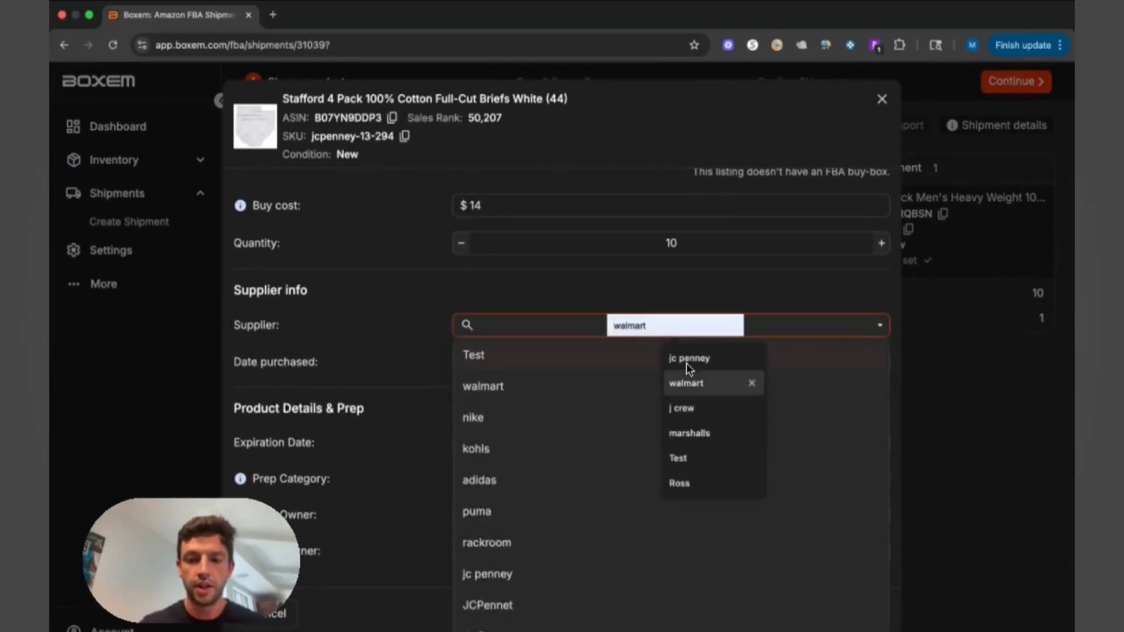
left_click(689, 356)
left_click(375, 328)
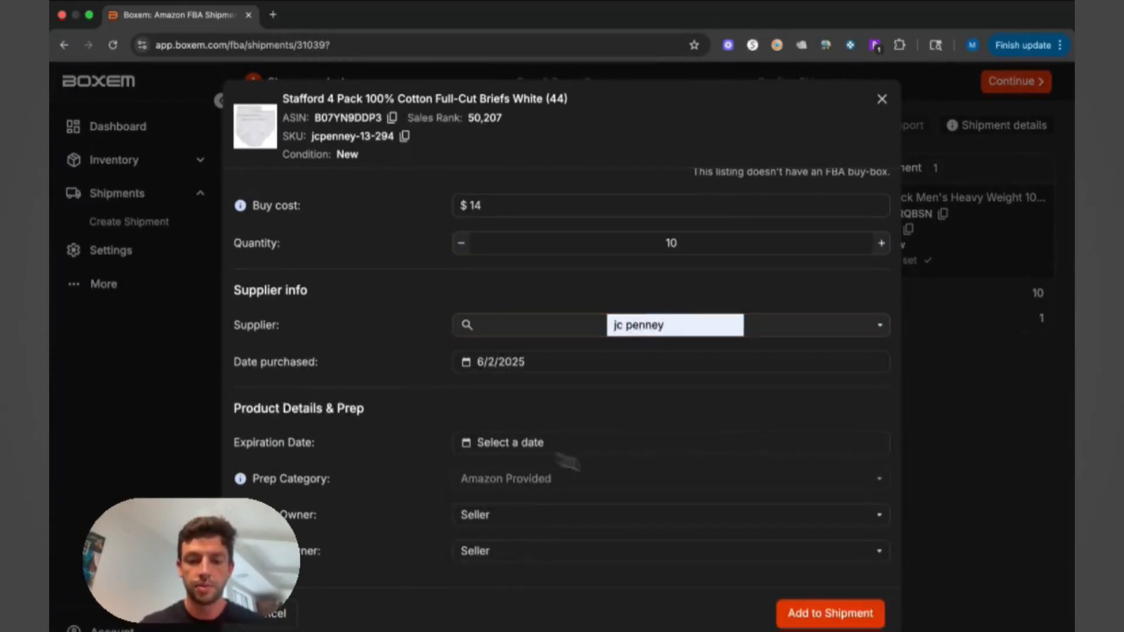
- Add the briefs to the shipment and submit the chosen products to Amazon for approval
left_click(831, 613)
left_click(1004, 83)
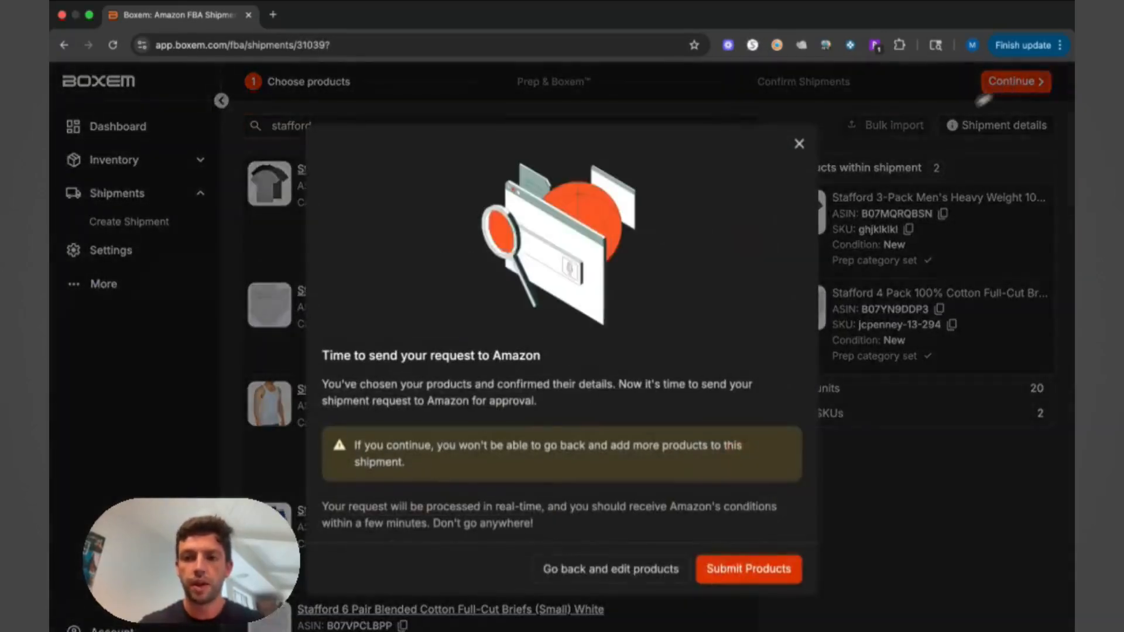
left_click(757, 570)
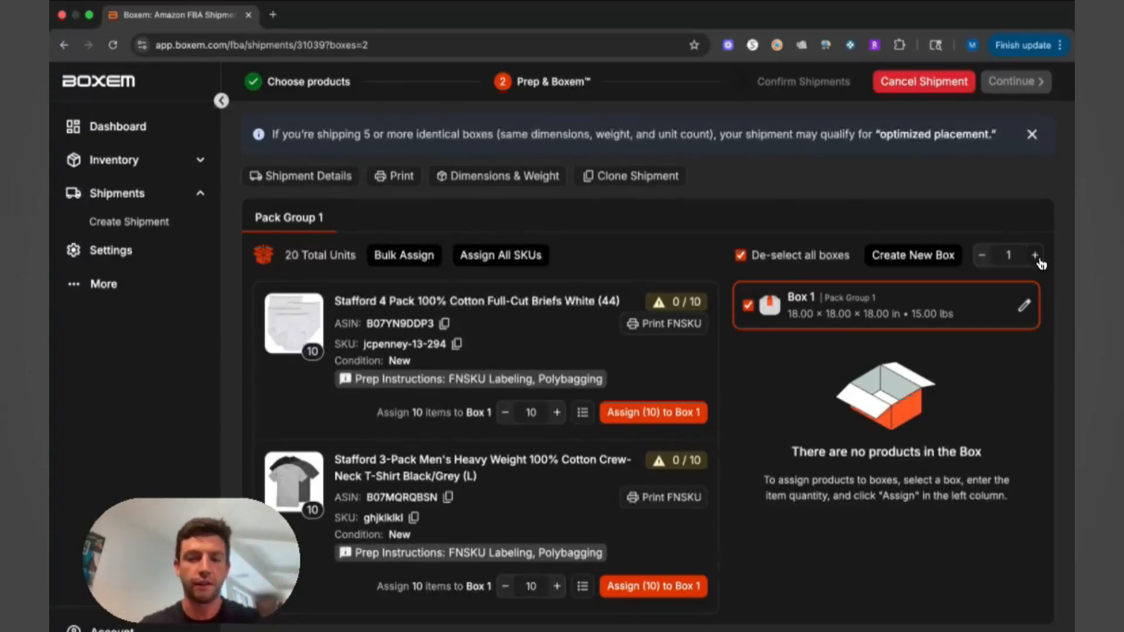
- Create a second box in Pack Group 1 and select both boxes
left_click(952, 259)
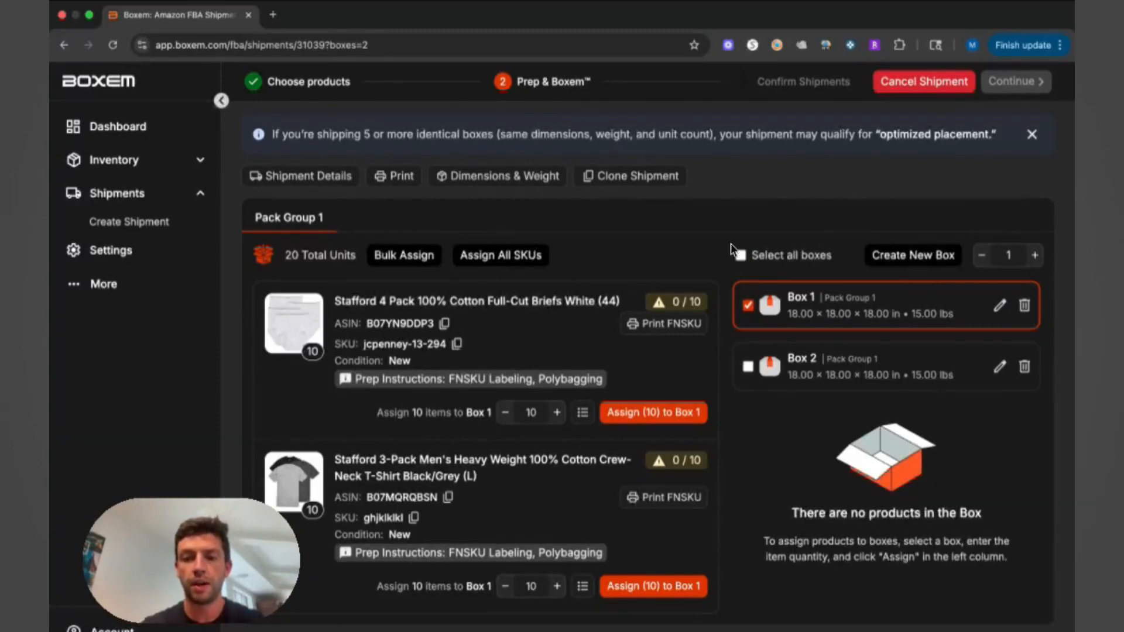
left_click(740, 256)
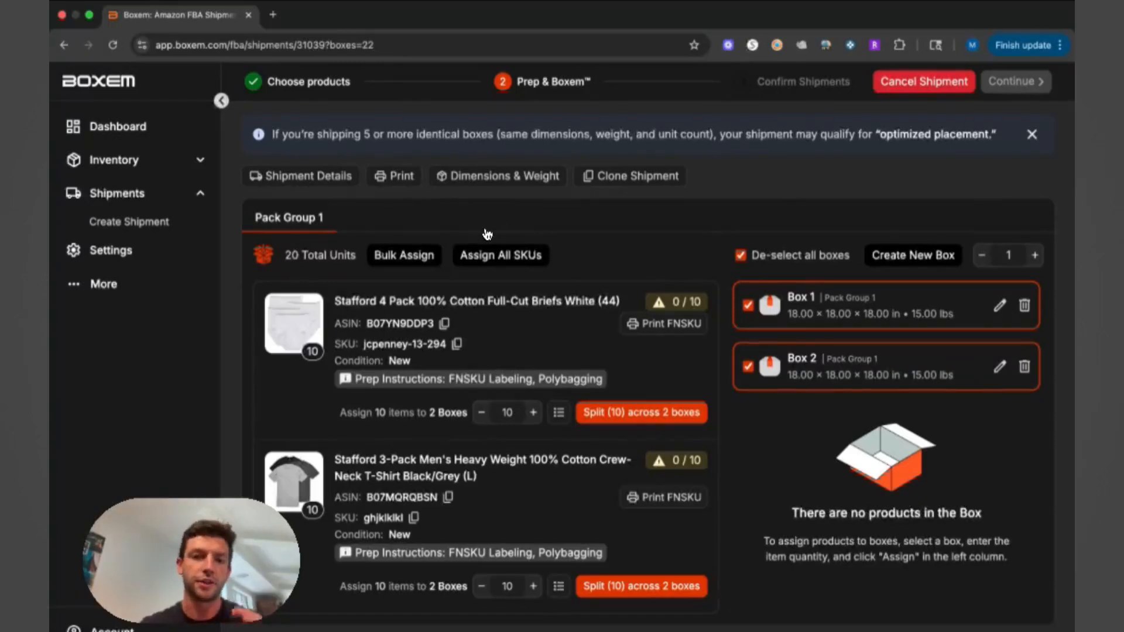
- Print 10 FNSKU labels for each product, check the label PDF and return to the shipment
left_click(395, 176)
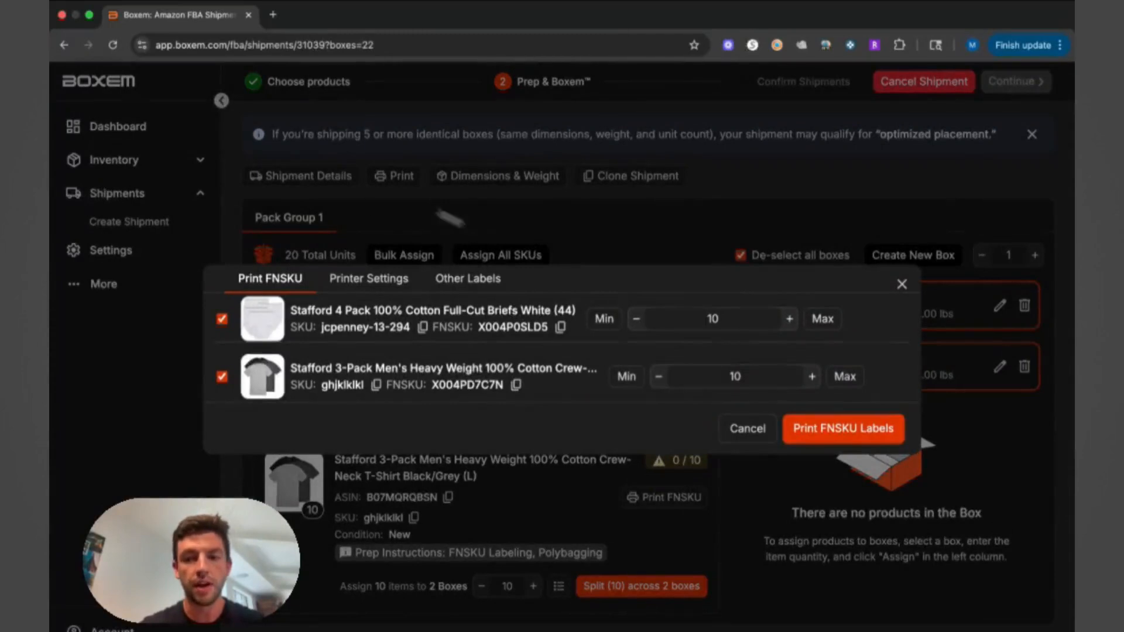
left_click(827, 430)
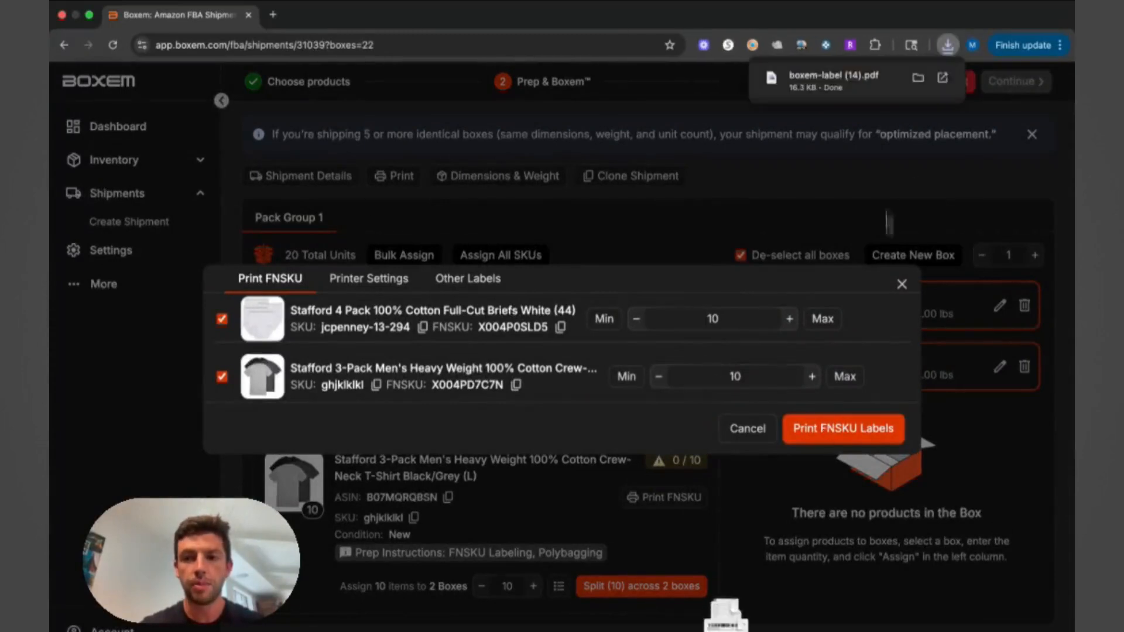
left_click(822, 80)
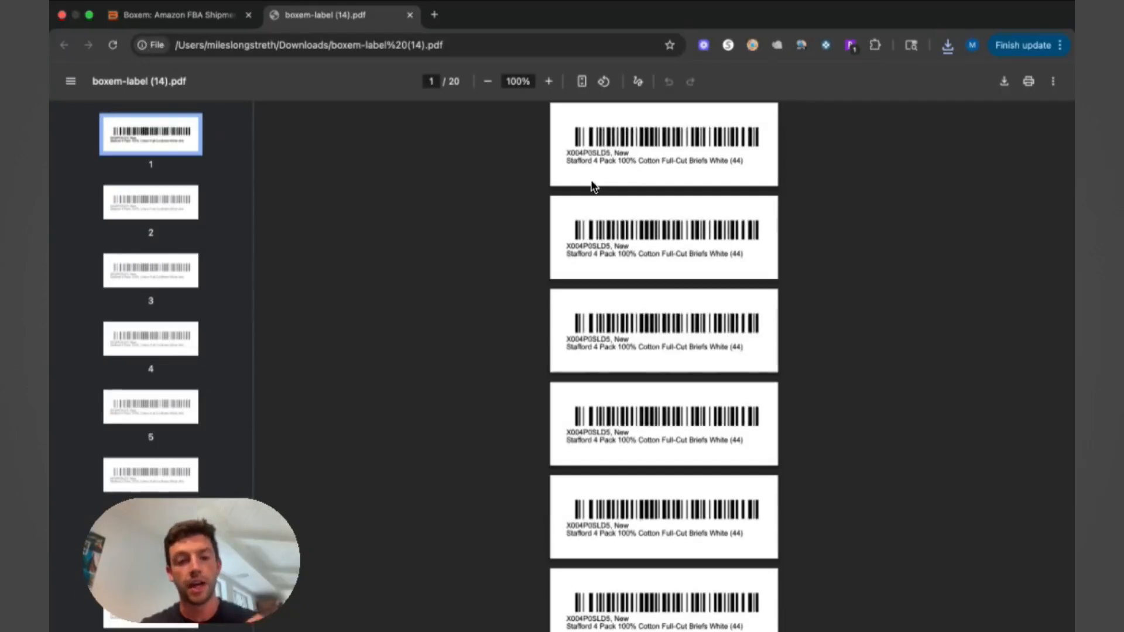
left_click(203, 19)
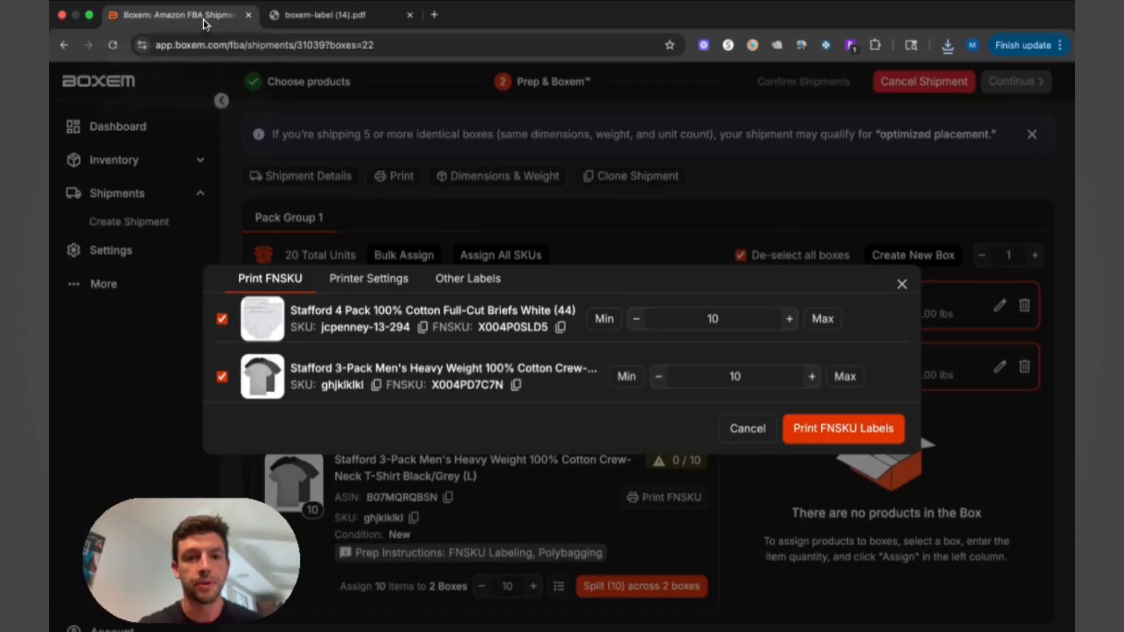
left_click(906, 286)
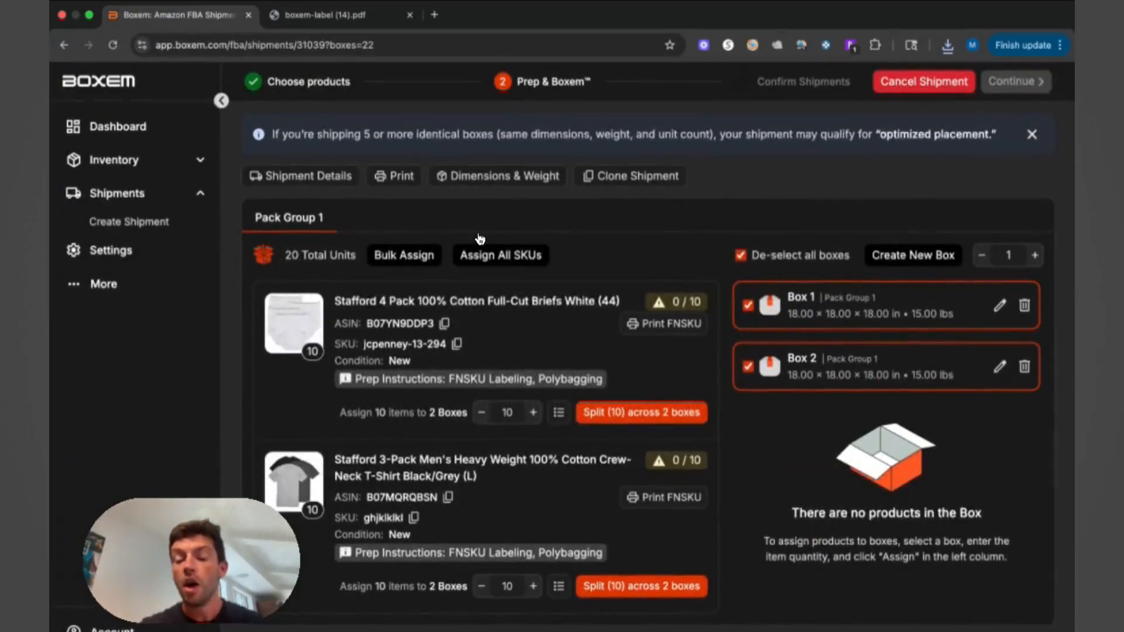
- Assign all SKUs, 10 units of each product, across Box 1 and Box 2
left_click(511, 260)
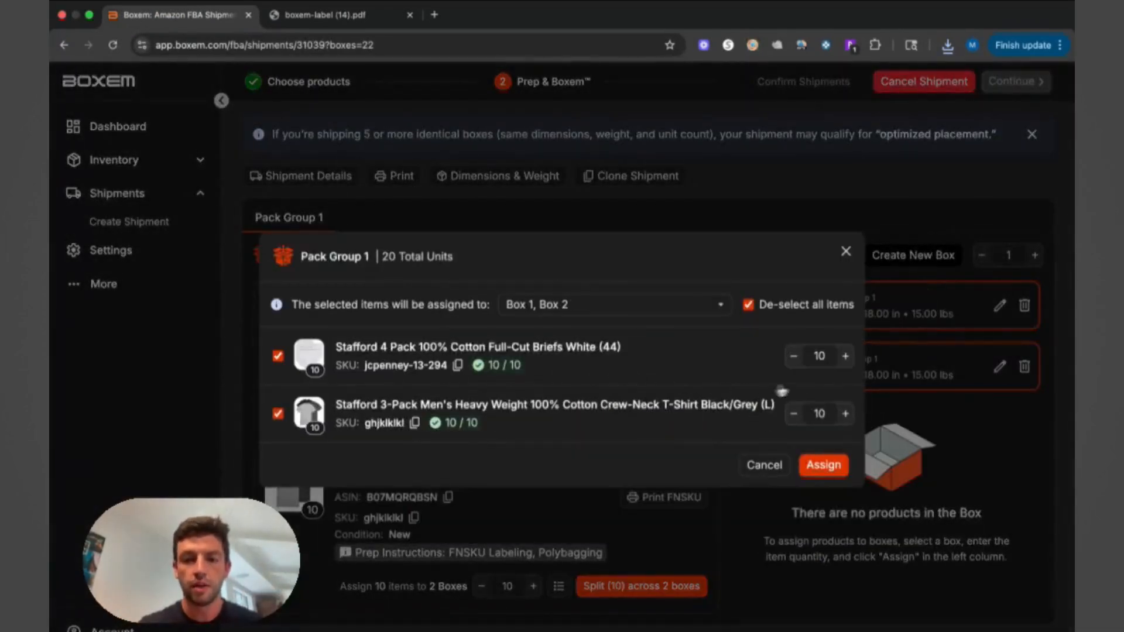
left_click(826, 465)
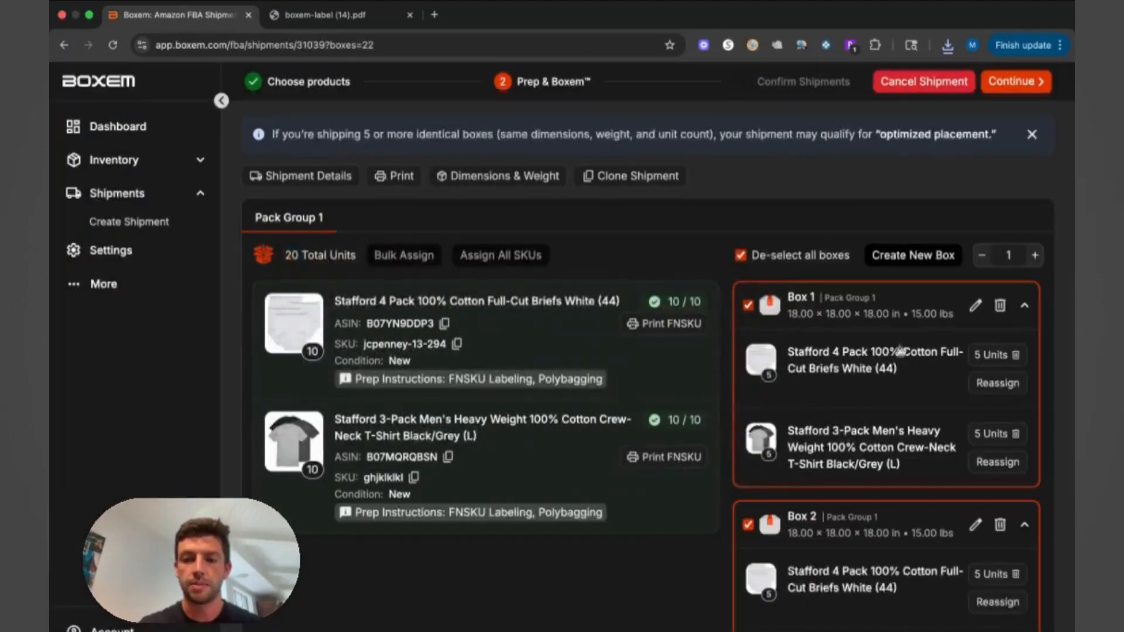
scroll(894, 366, "down", 1)
scroll(845, 371, "up", 1)
scroll(810, 402, "down", 1)
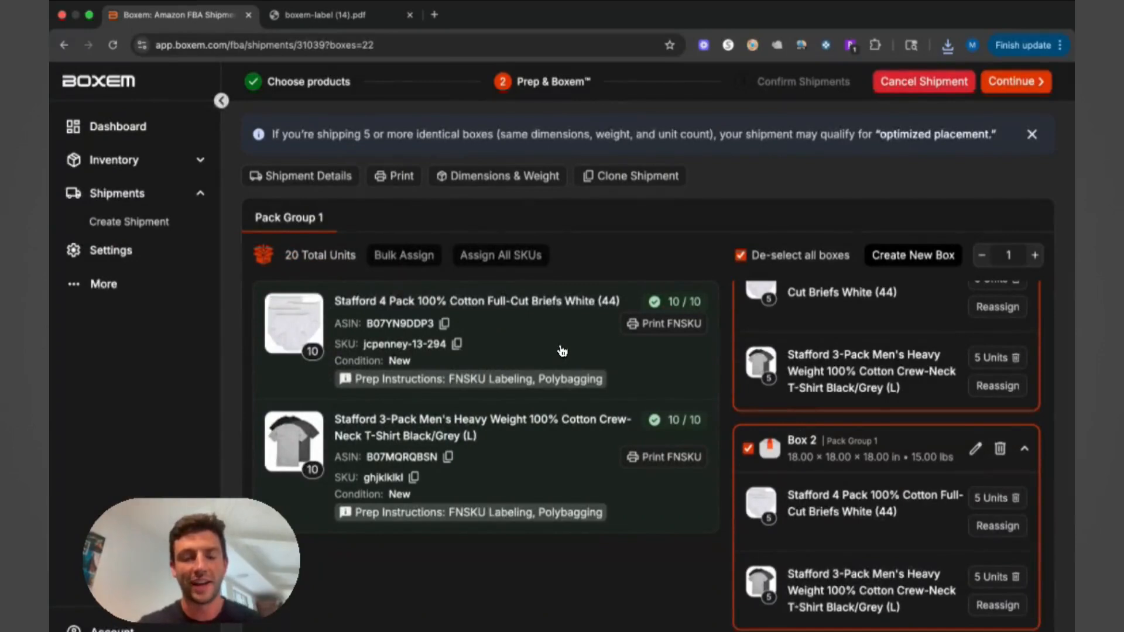
- Review the bulk dimensions and weight settings of both boxes without changing them
left_click(492, 178)
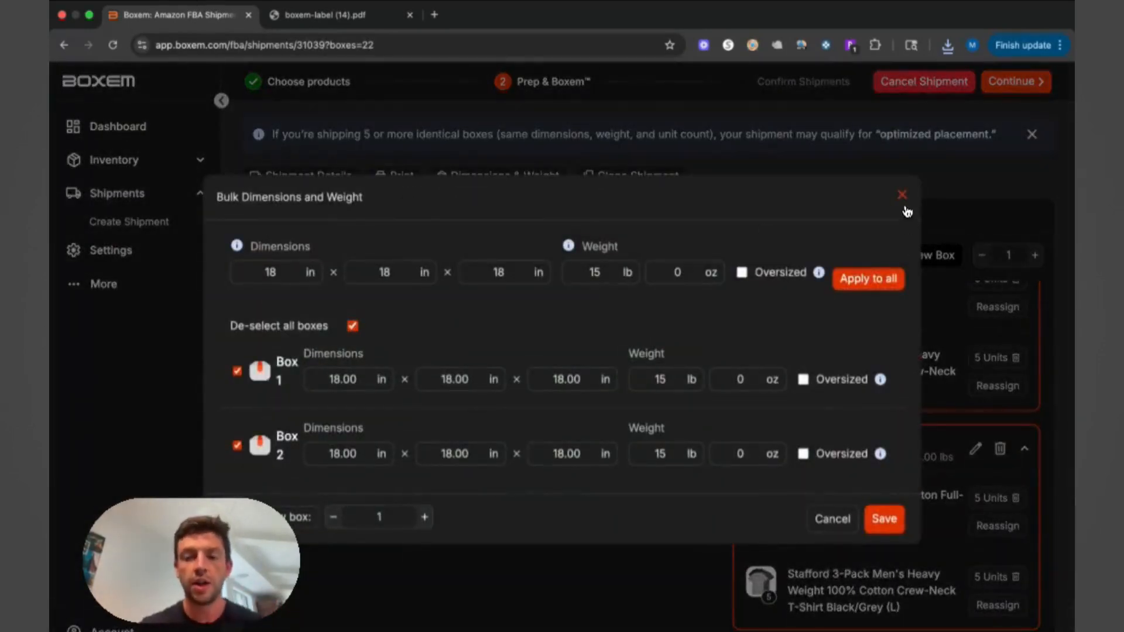
left_click(902, 195)
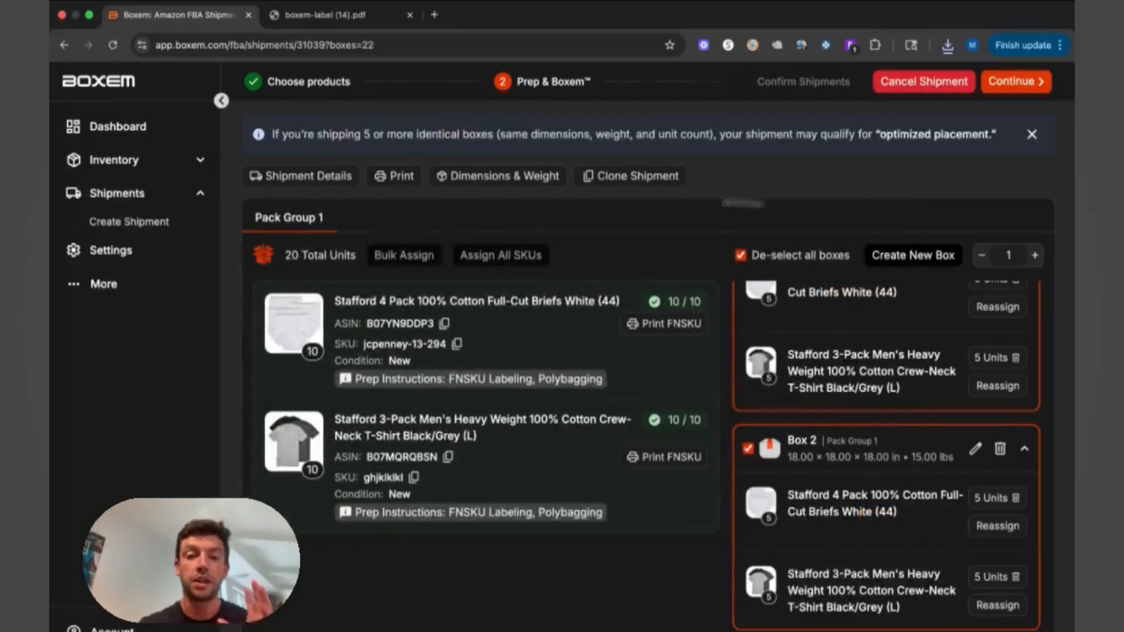
- Preview the Sold as Set, Suffocation, Fragile and Custom label types, trying out custom label text, and close without printing
left_click(379, 178)
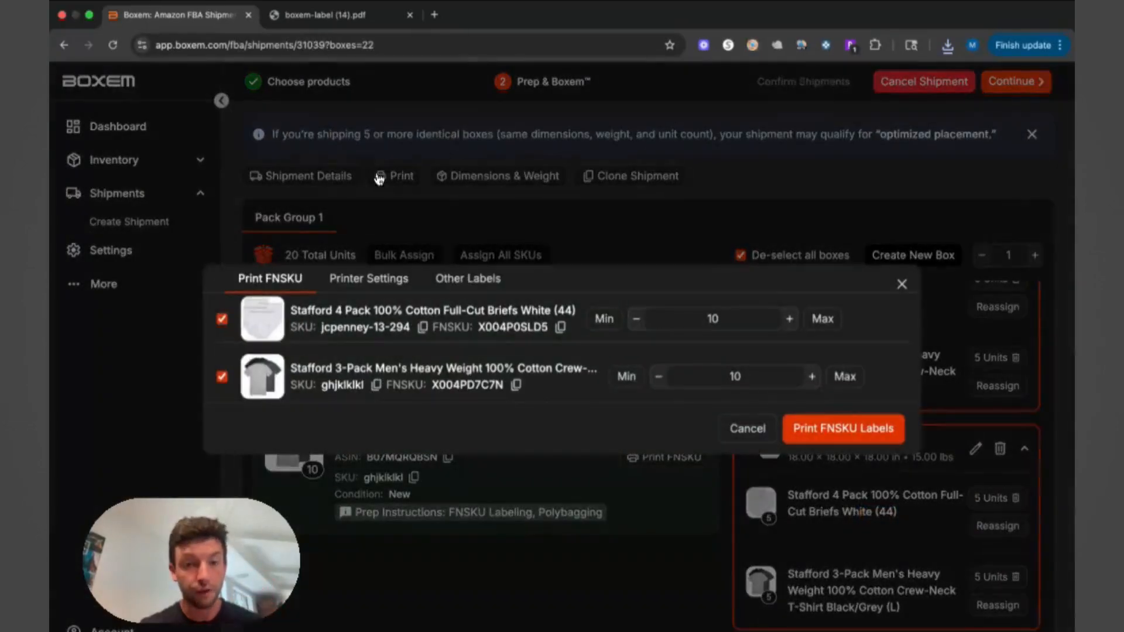
left_click(455, 287)
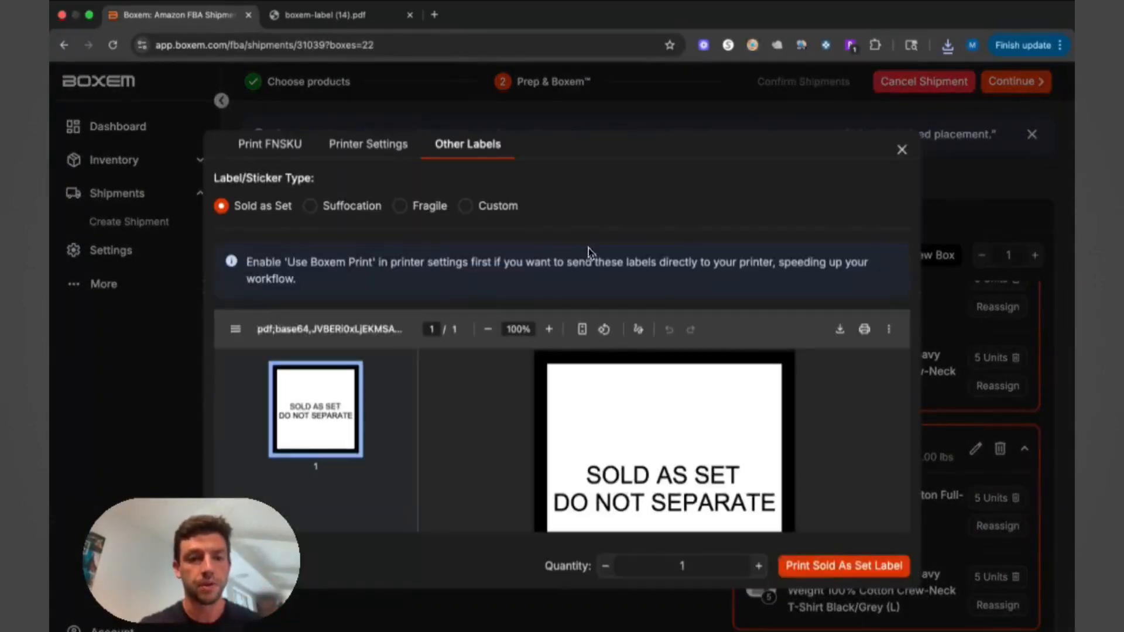
left_click(314, 206)
left_click(403, 208)
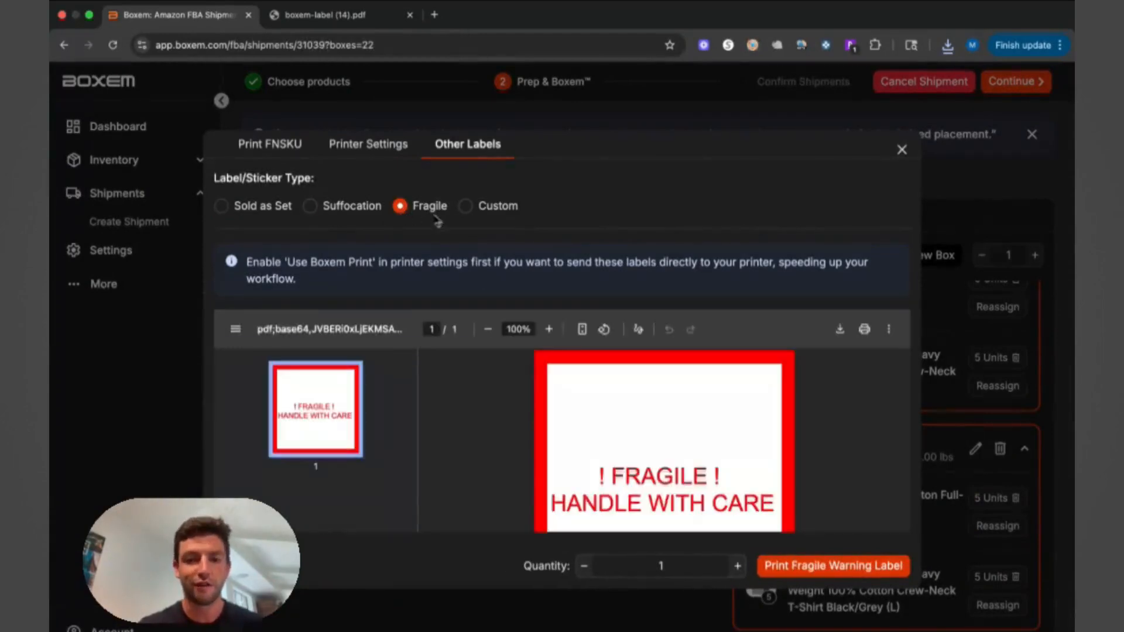
left_click(465, 206)
type("challenge")
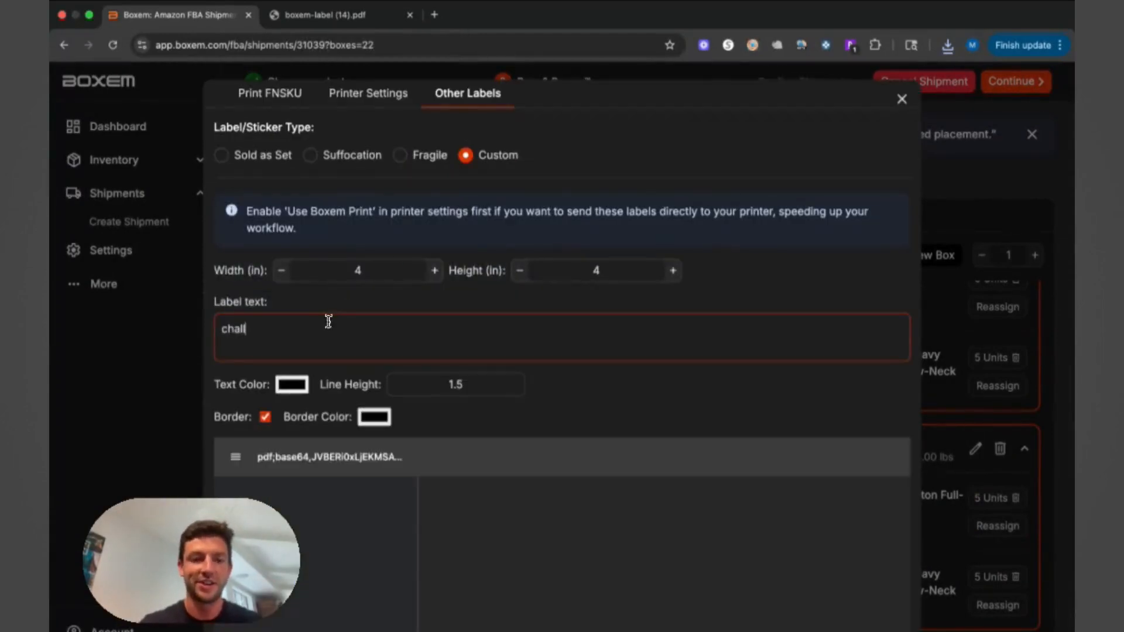
left_click(901, 99)
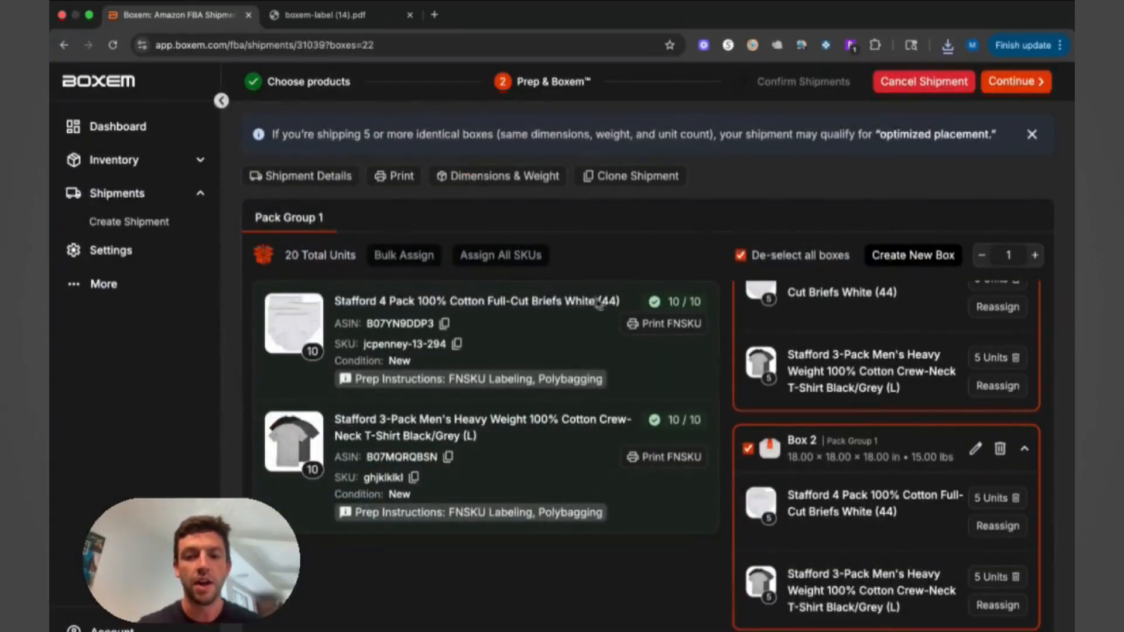
- Continue from the prep stage and submit the pack groups to request placement options and transportation fees
left_click(1001, 85)
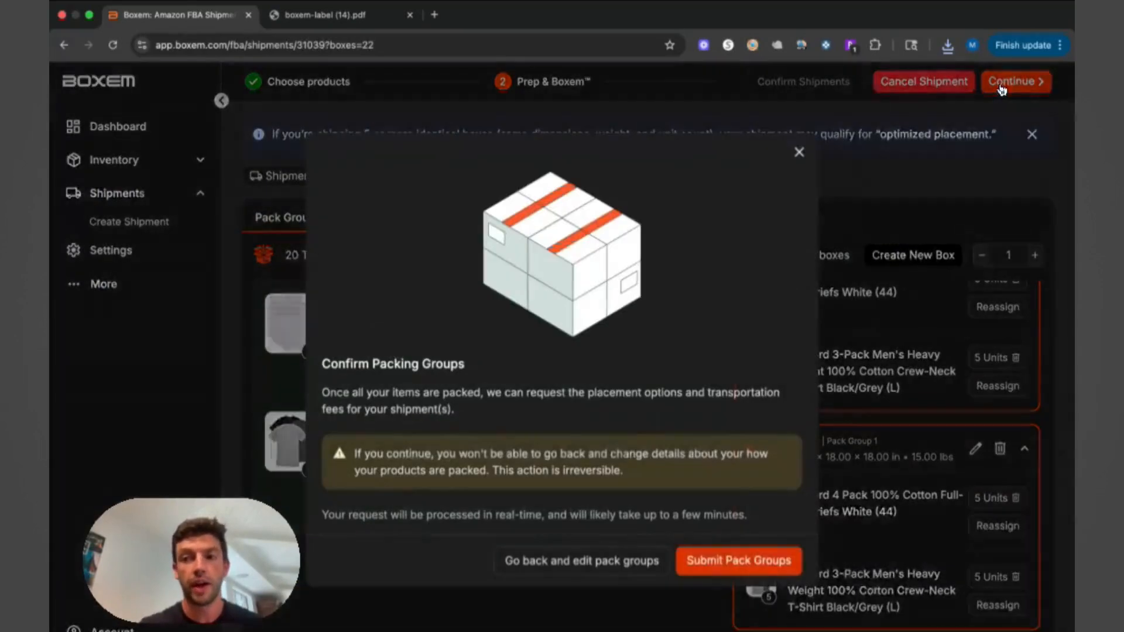
left_click(729, 565)
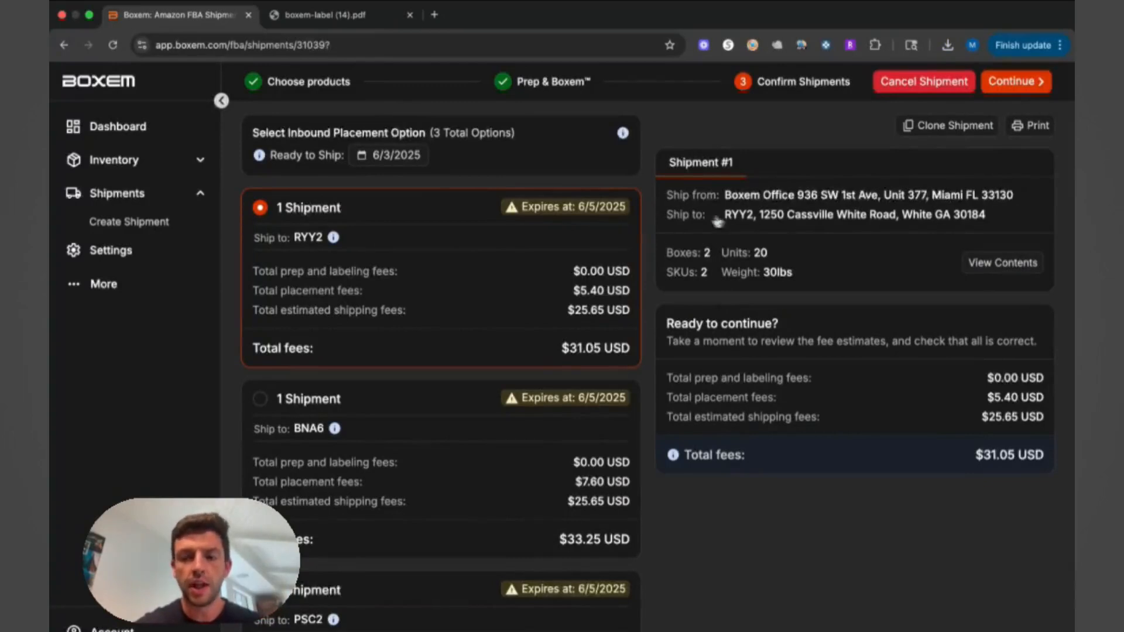
- Compare the inbound placement options by selecting BNA6 and PSC2 in turn and reviewing the fees of each
left_click(264, 401)
scroll(509, 409, "down", 3)
left_click(270, 480)
scroll(849, 377, "up", 3)
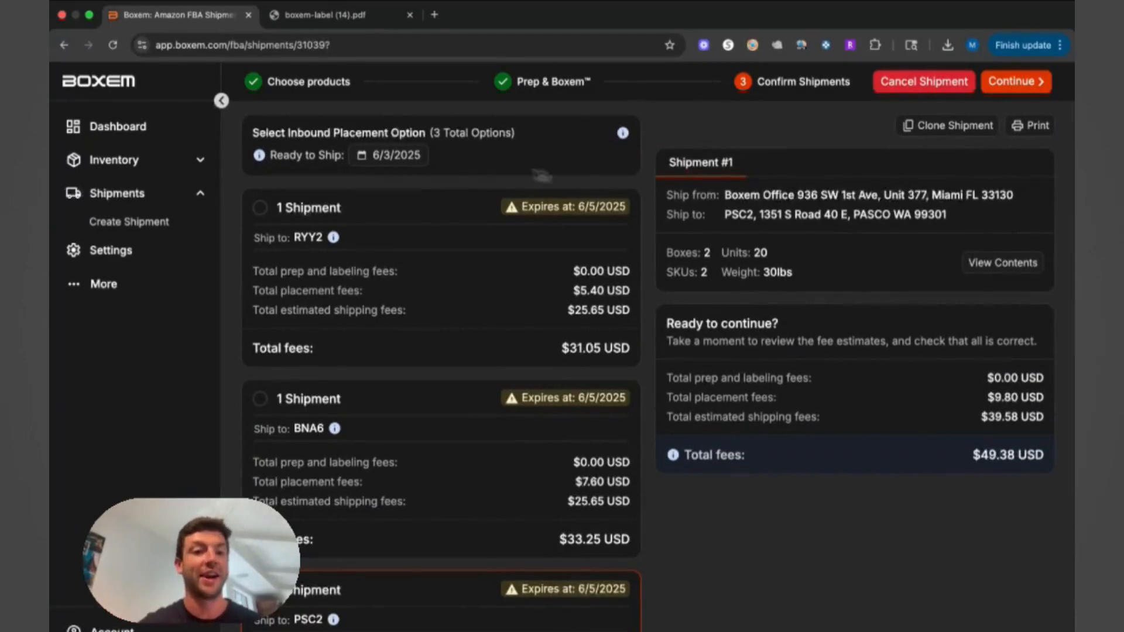
- Choose the RYY2 placement option, confirm it and accept the shipping charges
left_click(260, 207)
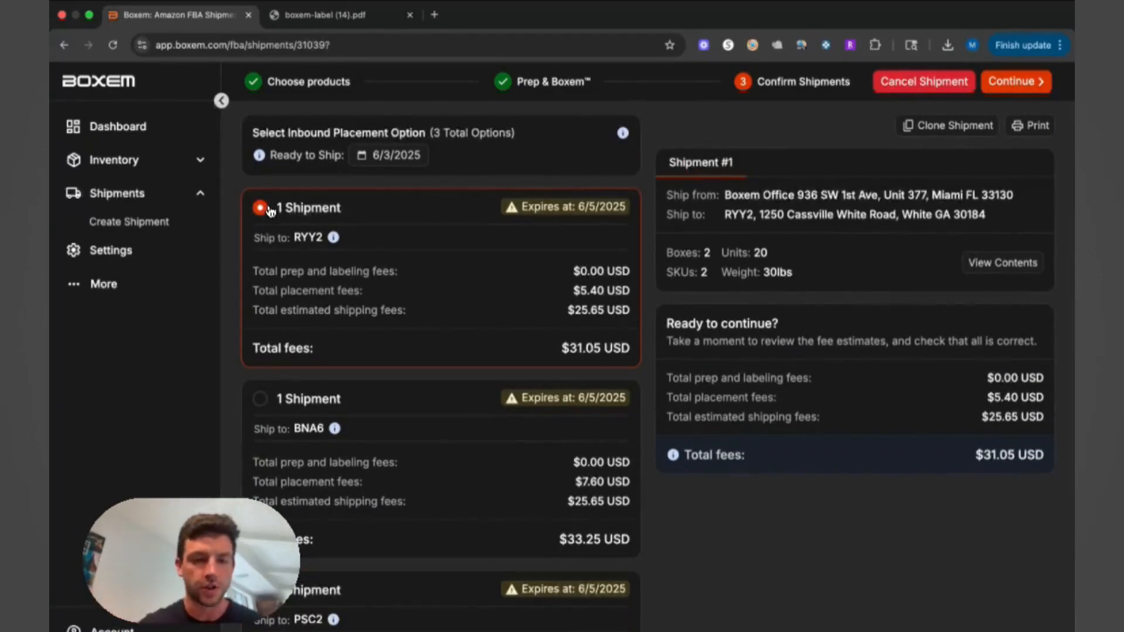
left_click(1013, 85)
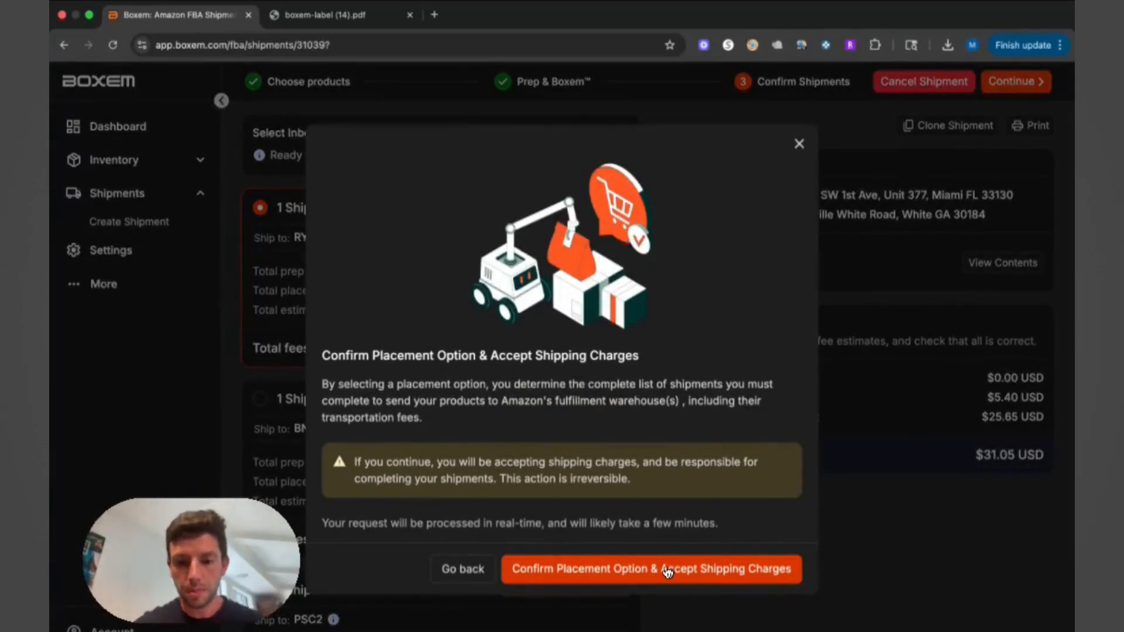
left_click(668, 570)
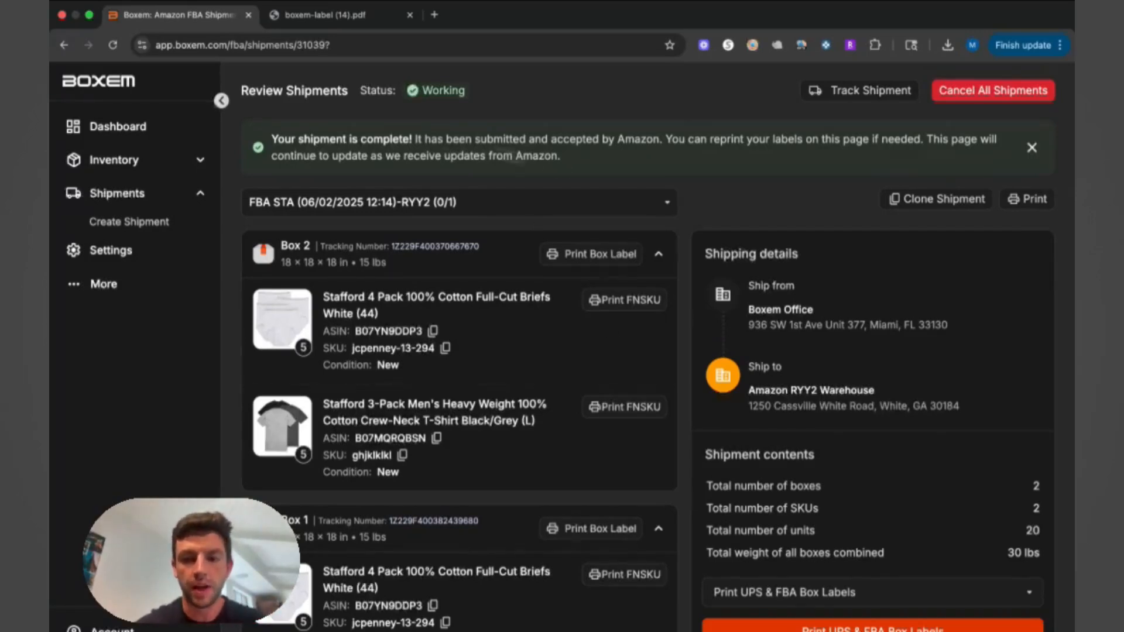
- Print the UPS & FBA box labels for the shipment, check the shipping label PDF and return to the shipment
scroll(860, 556, "down", 2)
left_click(862, 519)
left_click(852, 81)
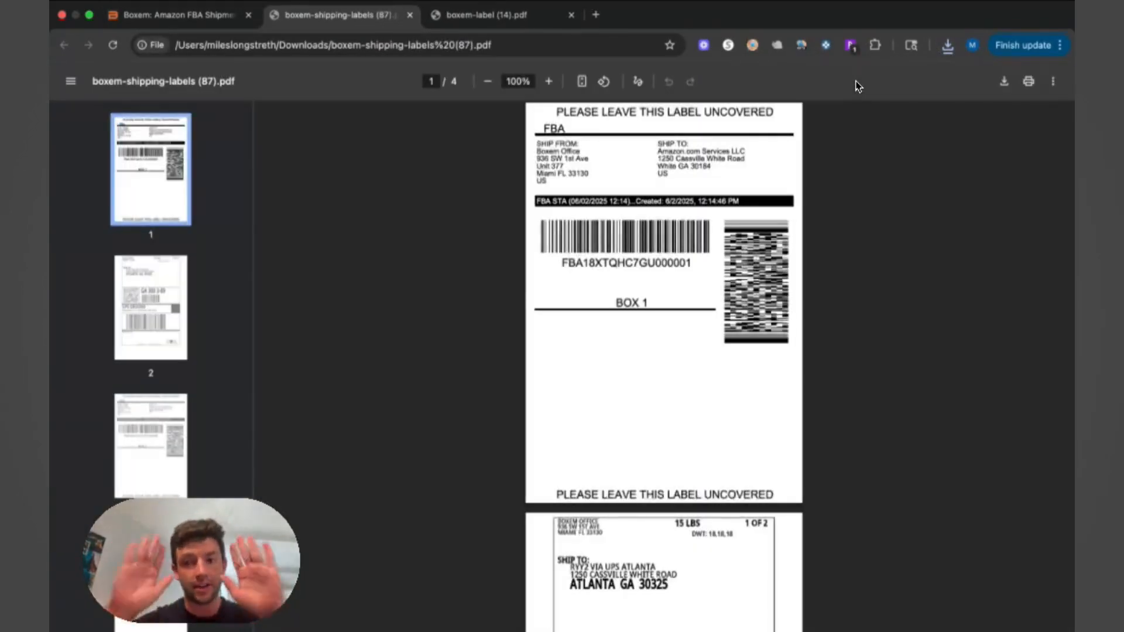
left_click(194, 25)
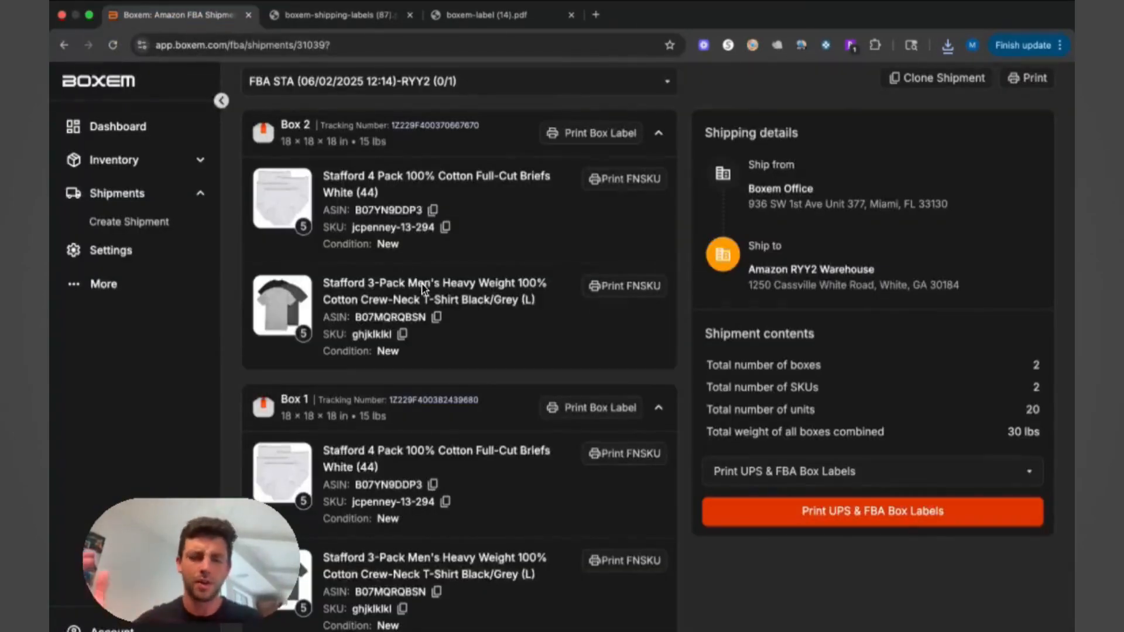